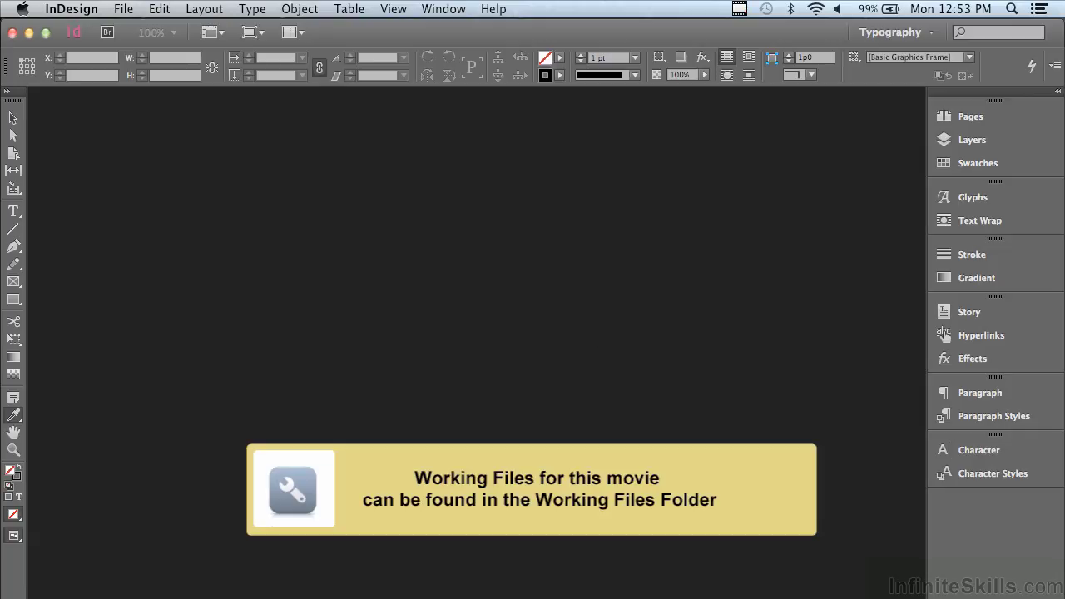
- Open Mixing Color.indd from the Working Files > Chapter 13 folder
click(123, 8)
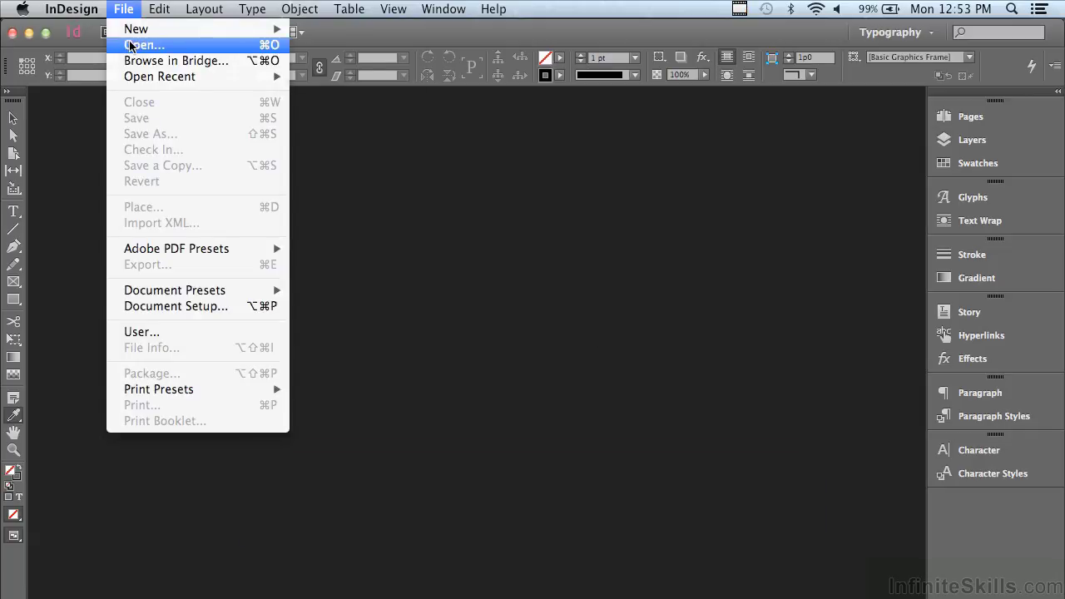
click(130, 45)
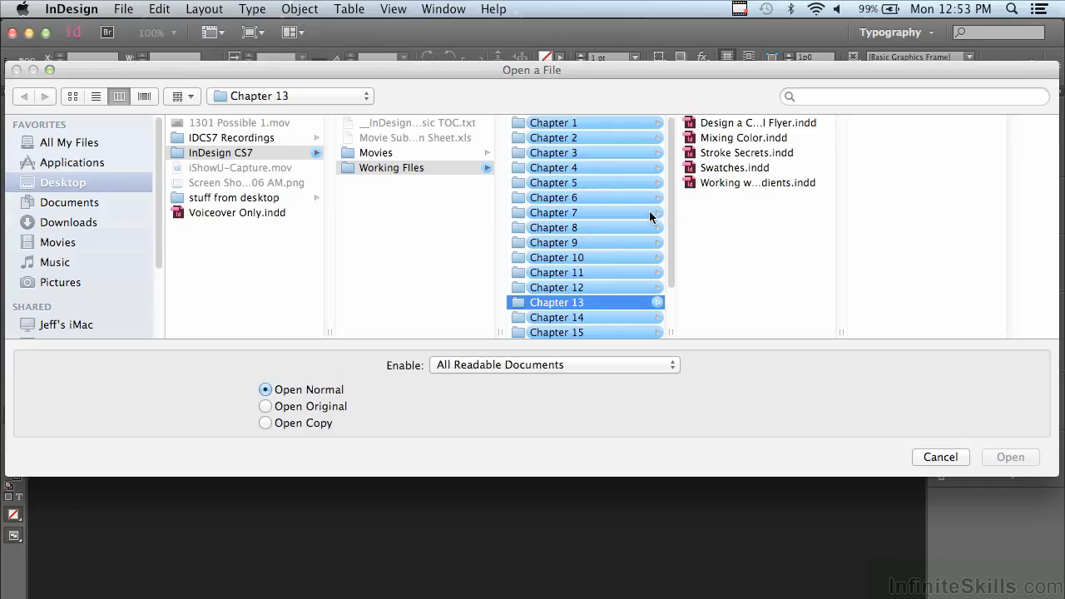
click(718, 140)
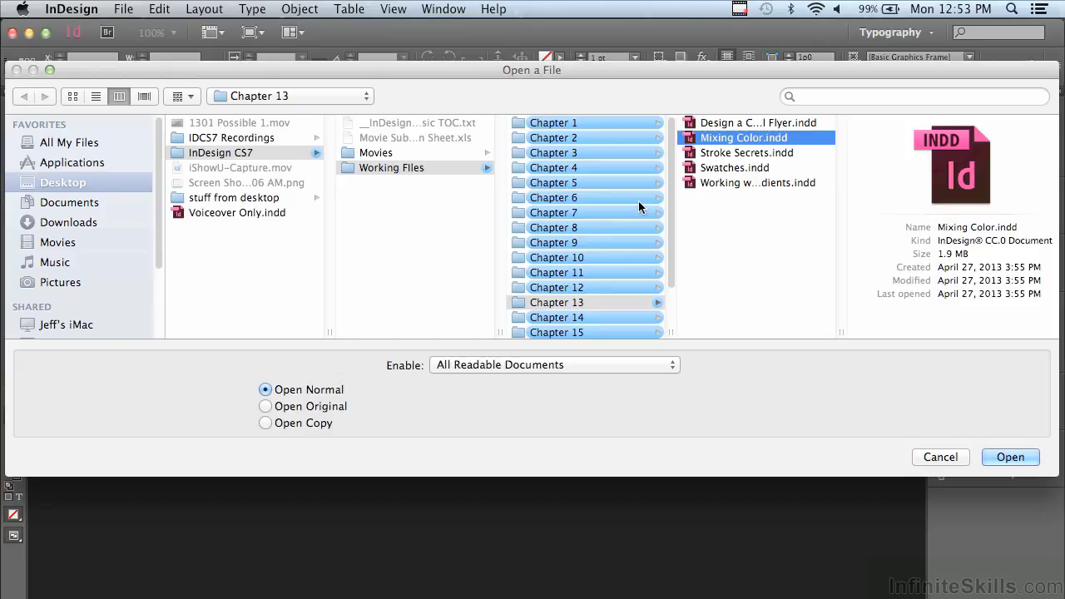
click(1006, 459)
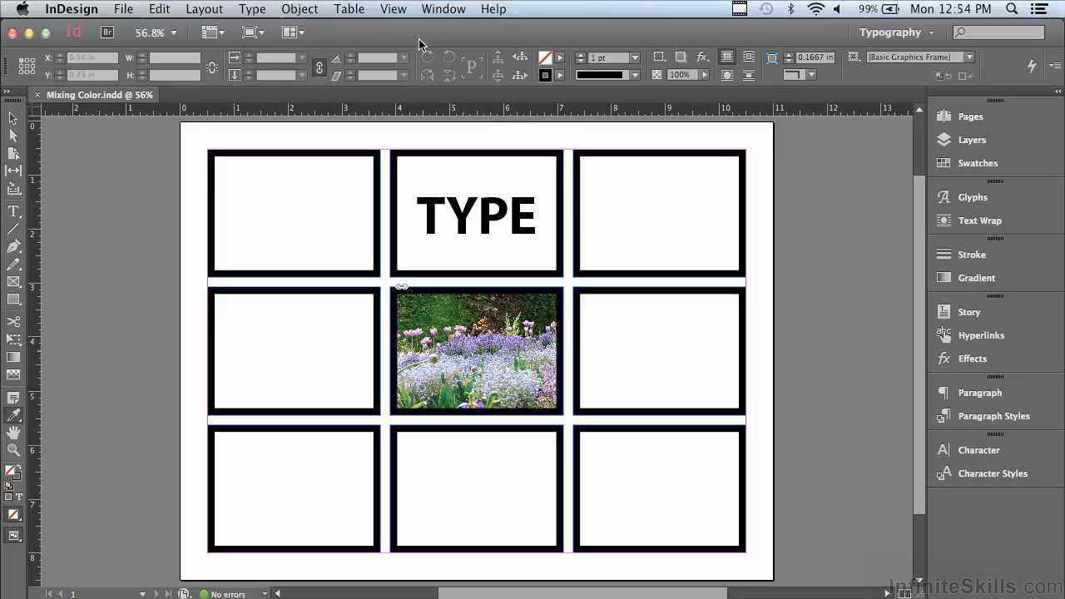
- Show the Color panel and select the top-left grid frame with the Selection tool
click(438, 11)
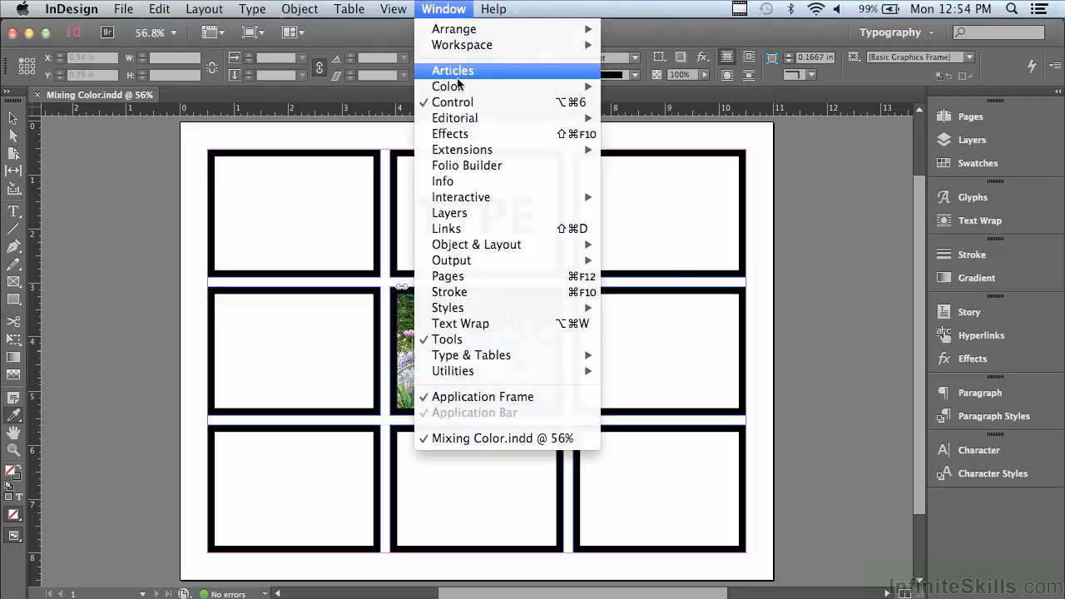
mouse_move(457, 87)
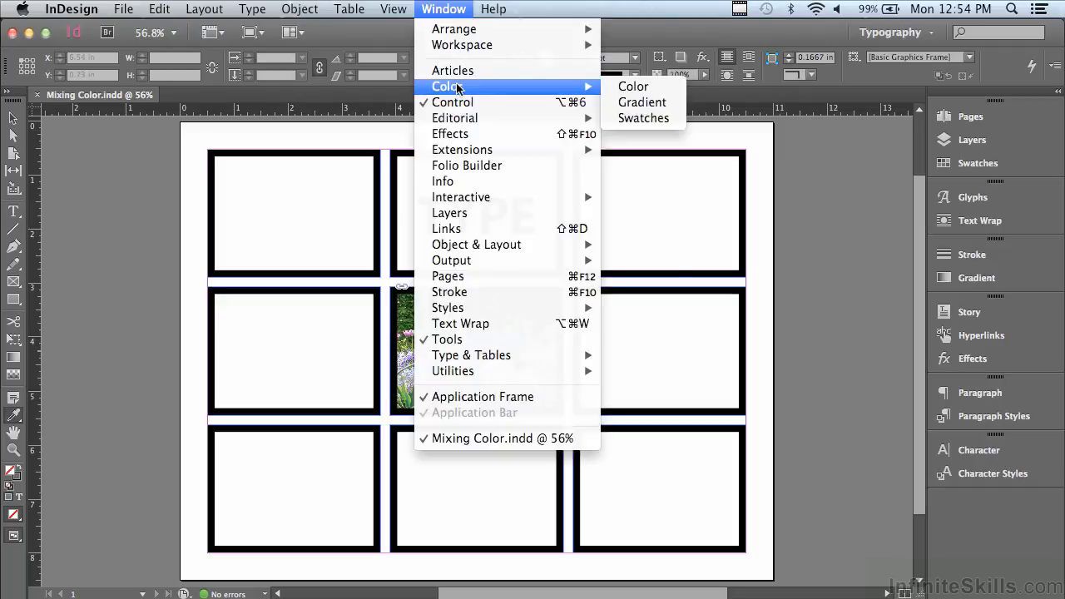
click(631, 86)
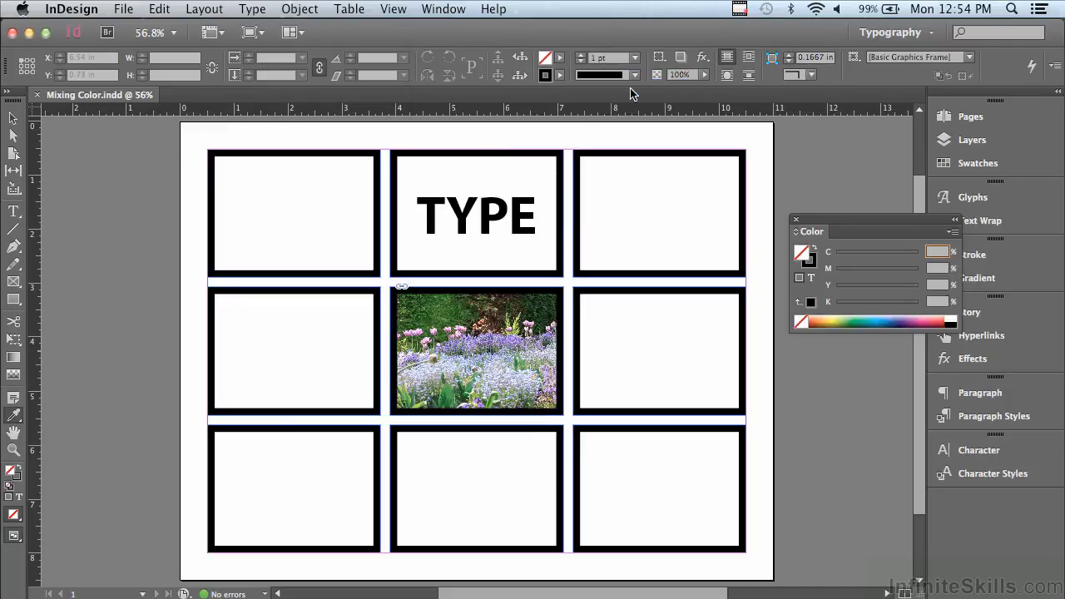
click(13, 117)
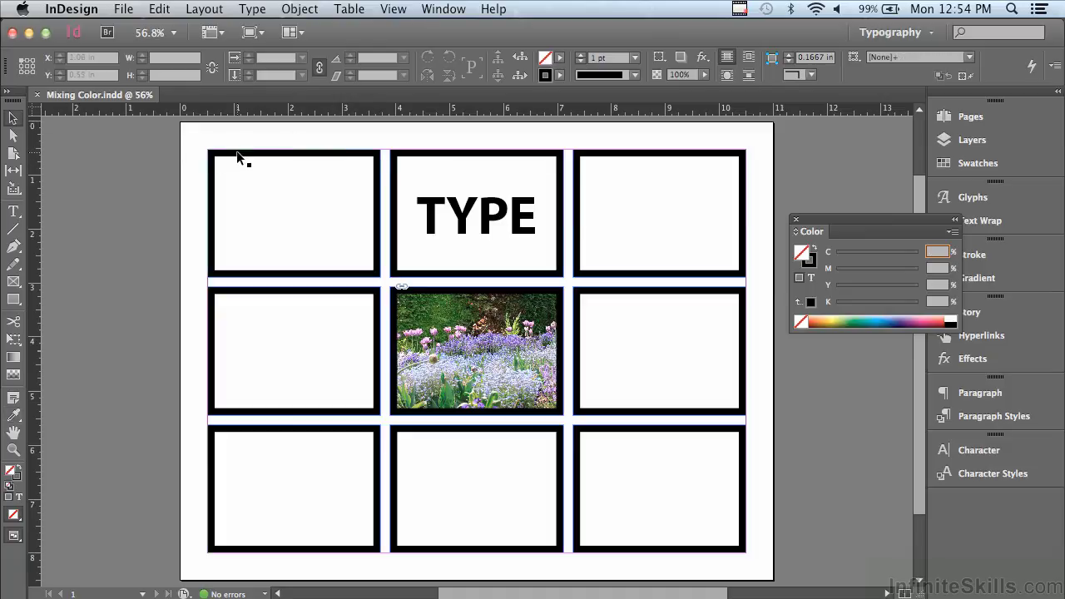
click(237, 154)
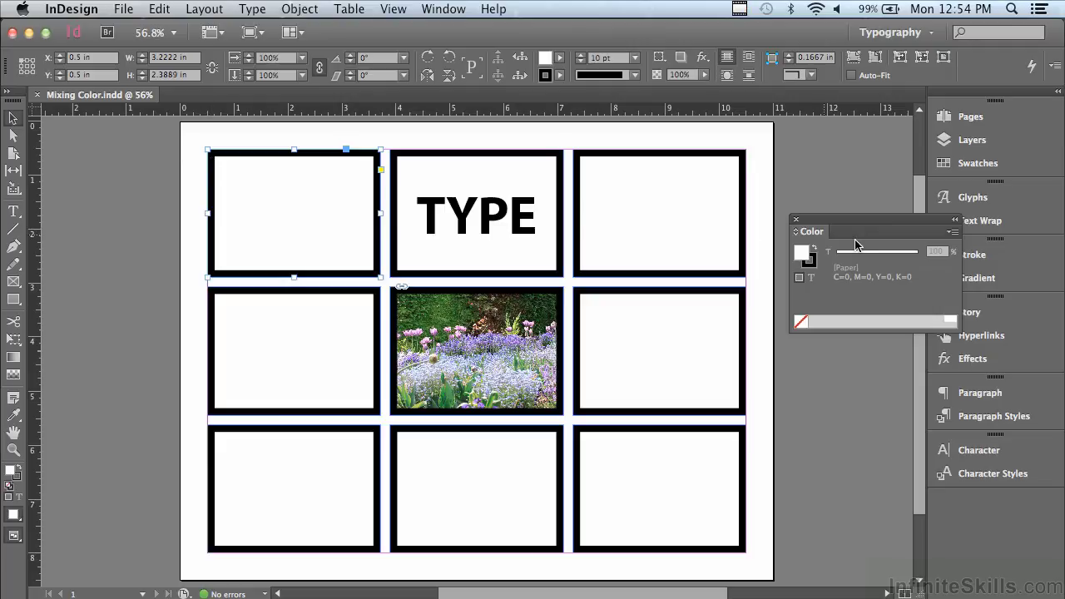
- Switch the Color panel to CMYK and mix C100 M50 Y0 K10 into the top-left frame's fill
click(953, 232)
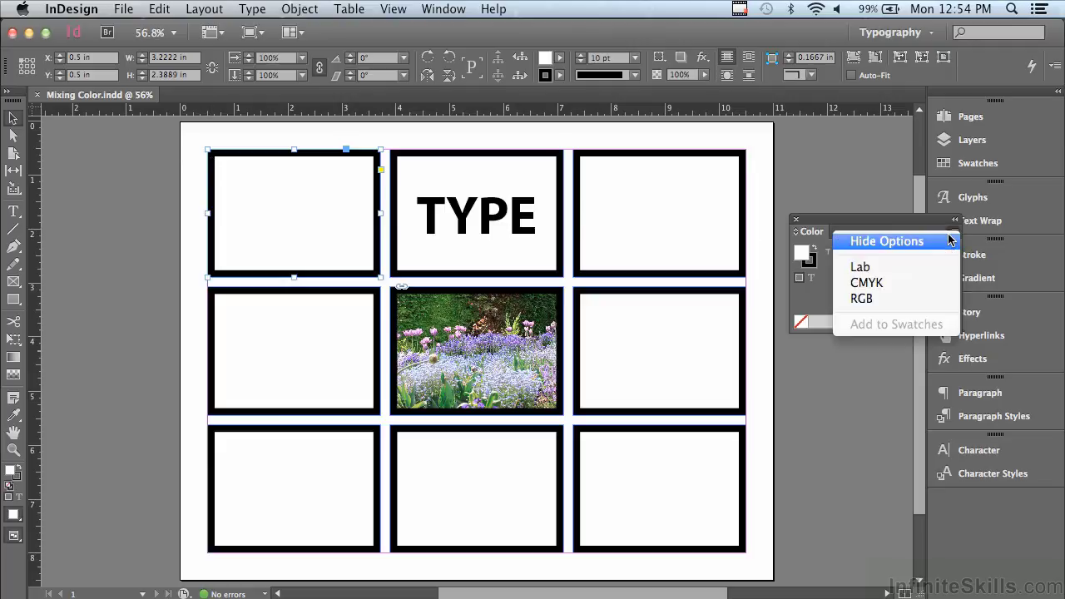
click(940, 291)
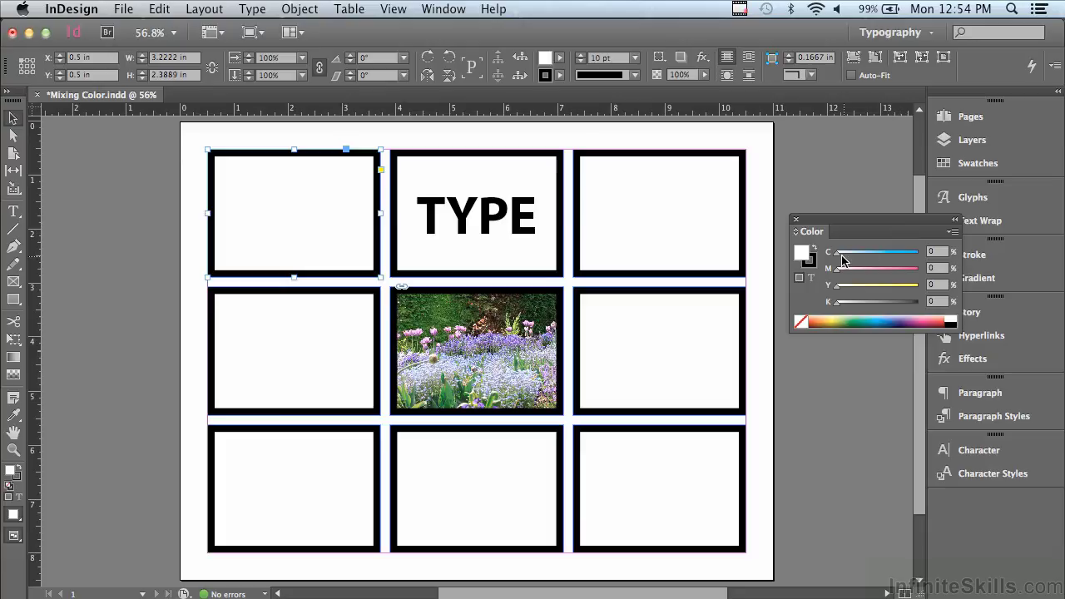
drag(840, 259, 932, 265)
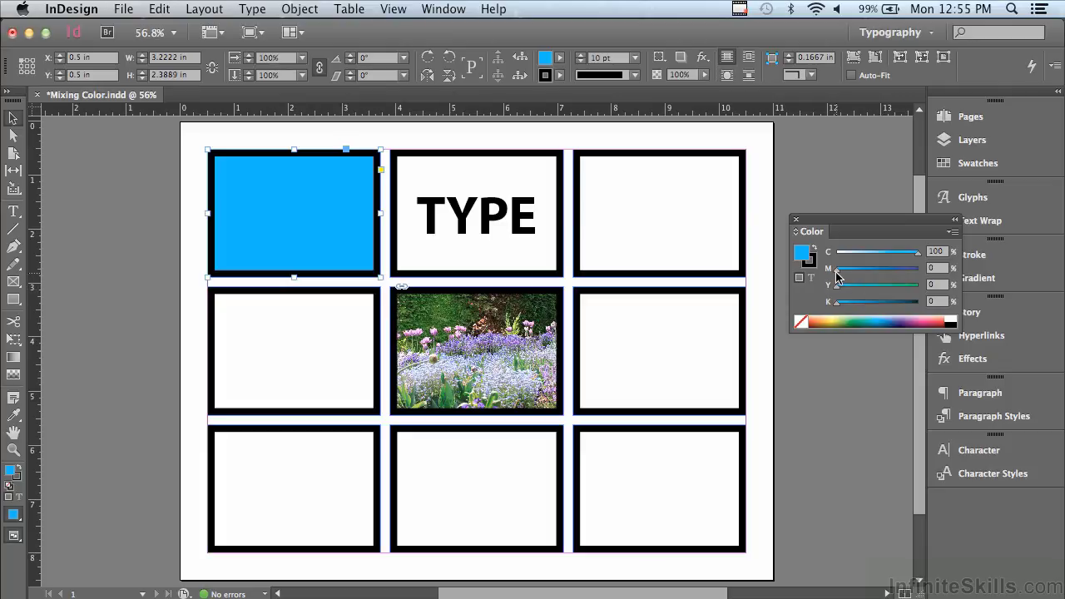
drag(837, 277, 878, 277)
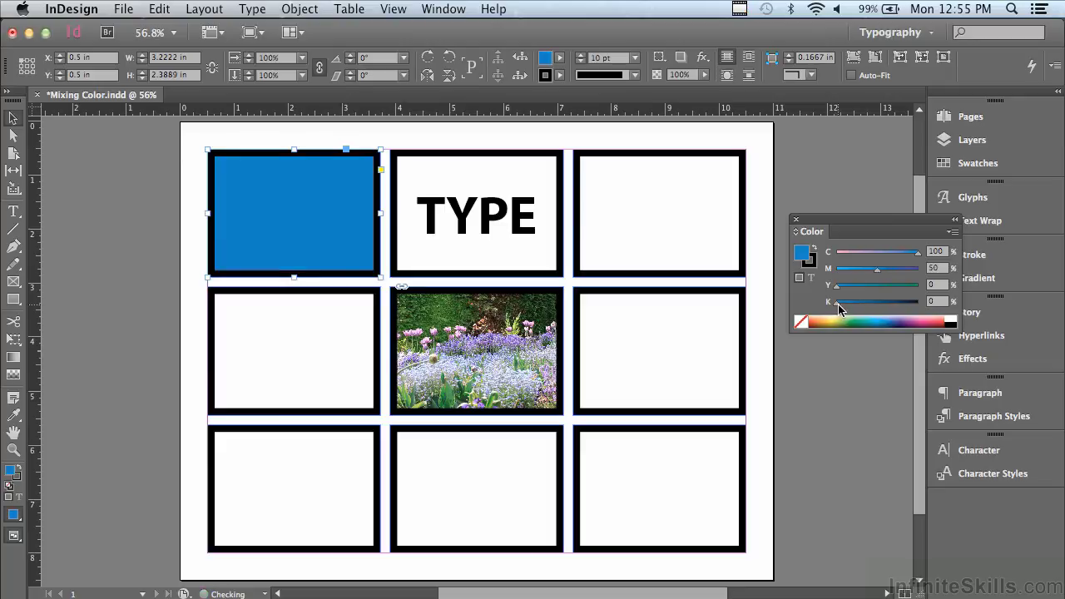
drag(837, 306, 844, 307)
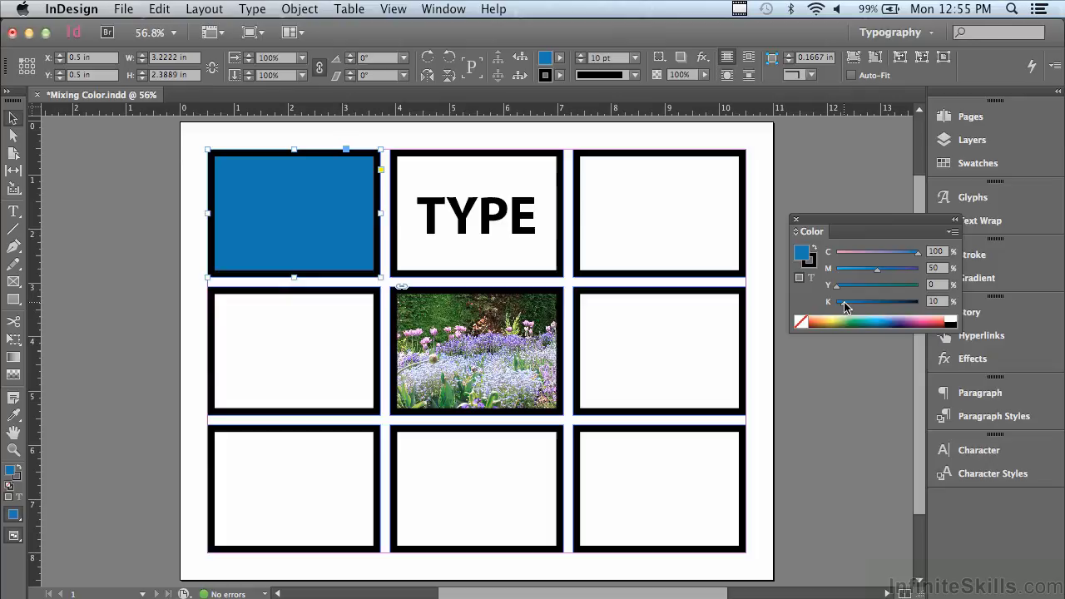
- Save the top-left frame's mixed blue as a swatch and display it as C100 M50 Y0 K10
click(676, 154)
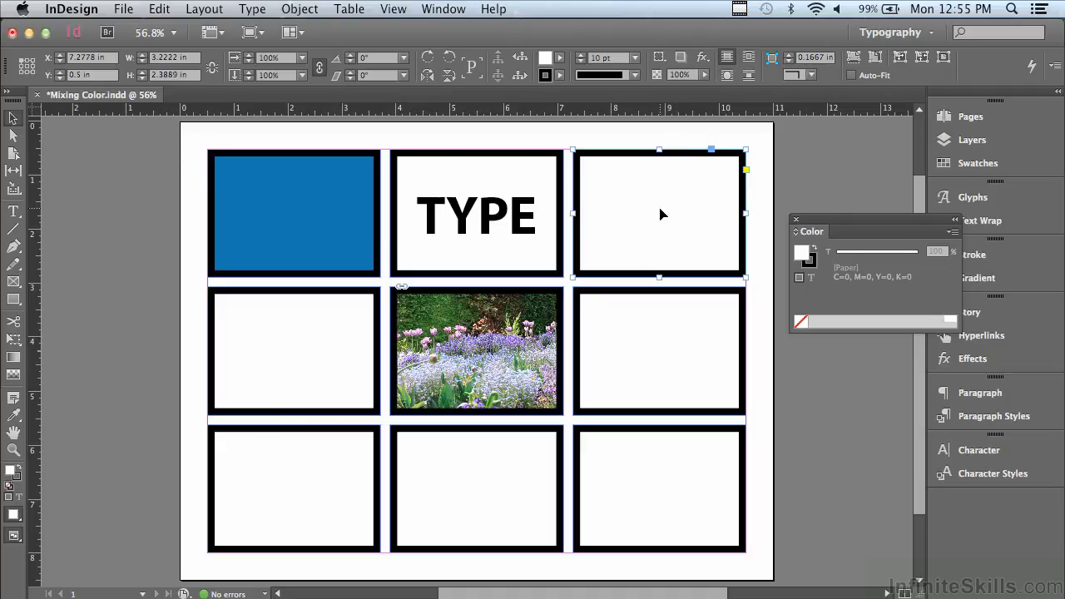
click(312, 195)
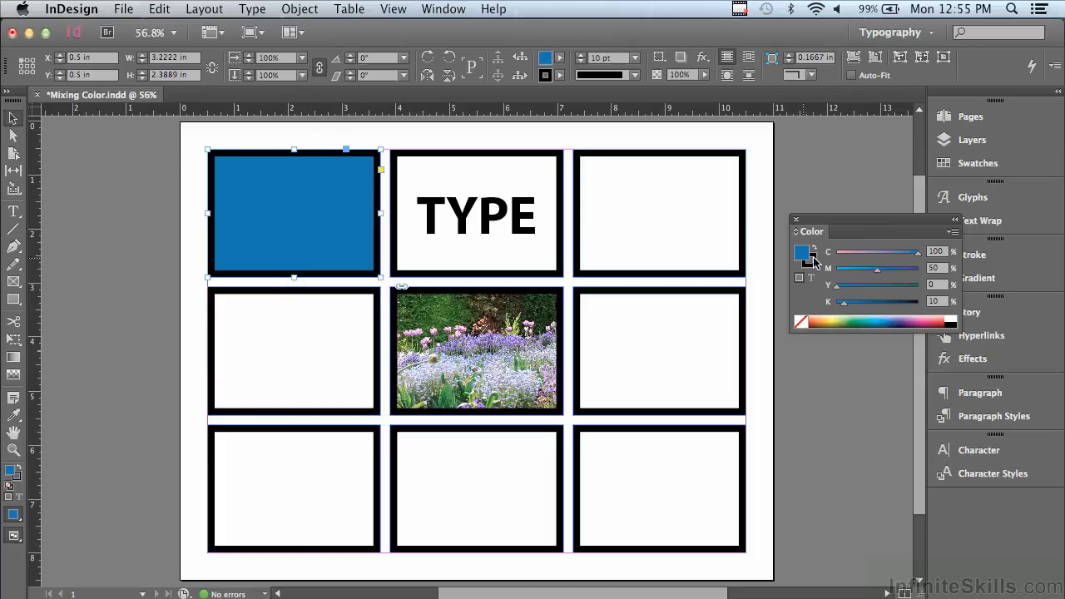
click(952, 231)
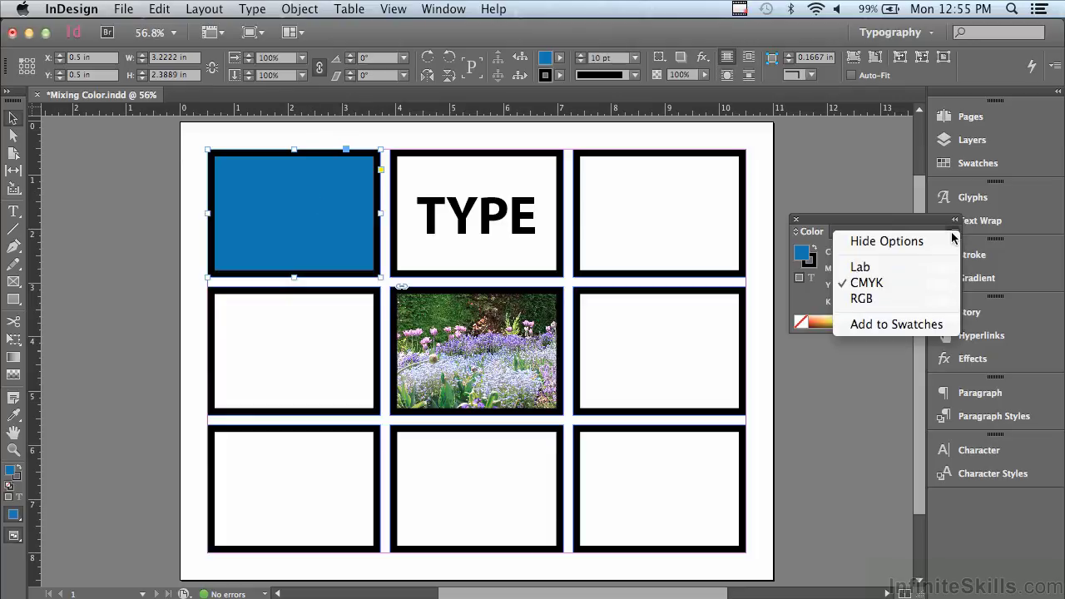
click(923, 326)
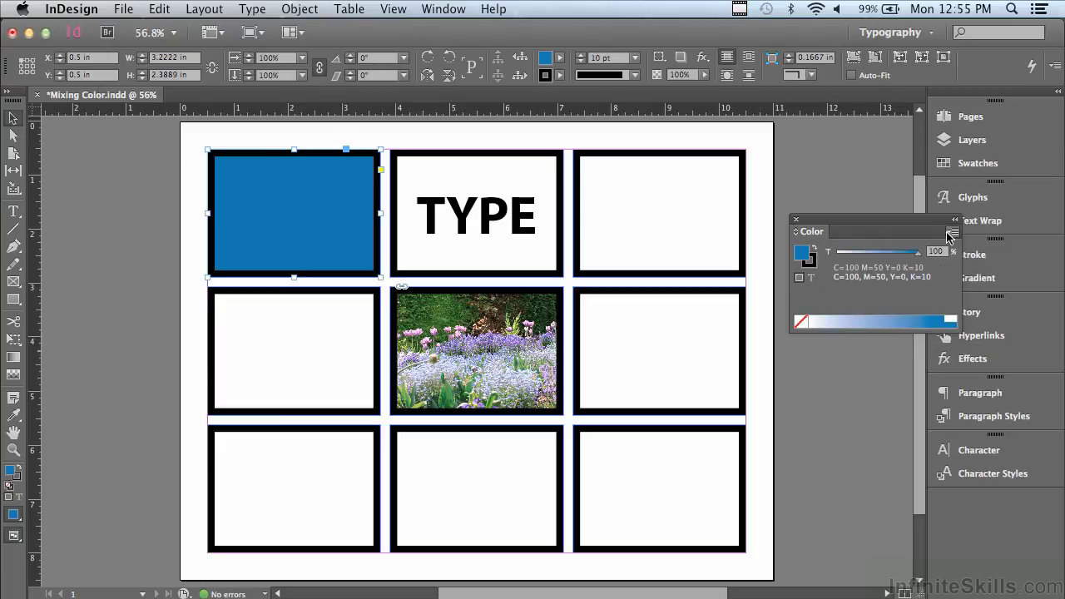
click(950, 235)
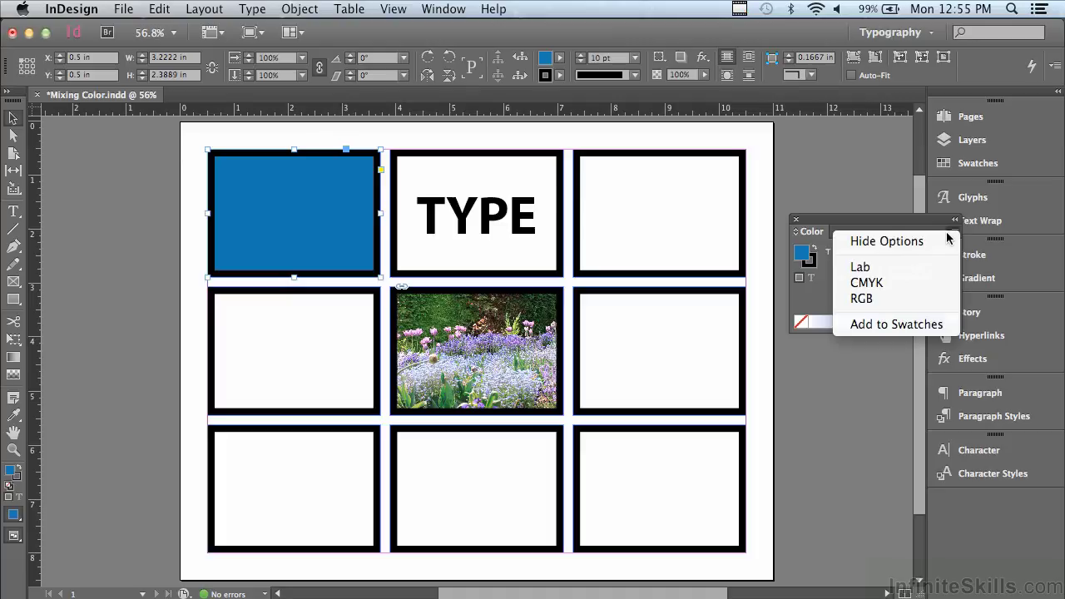
click(931, 284)
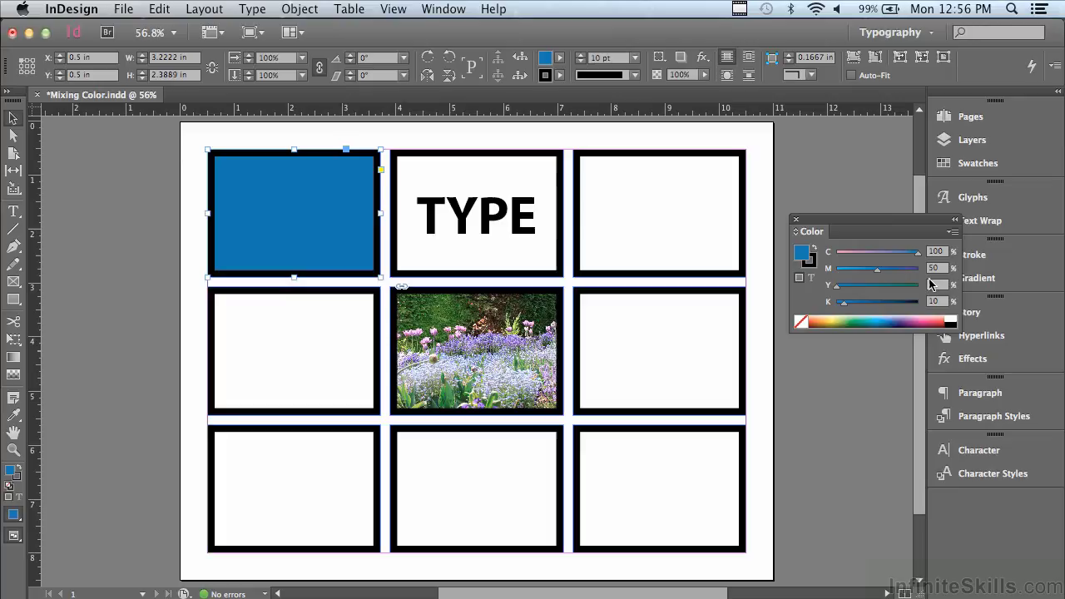
- Pick a dark purple (C100 M100 Y0 K38) from the CMYK spectrum and add it to swatches
click(904, 318)
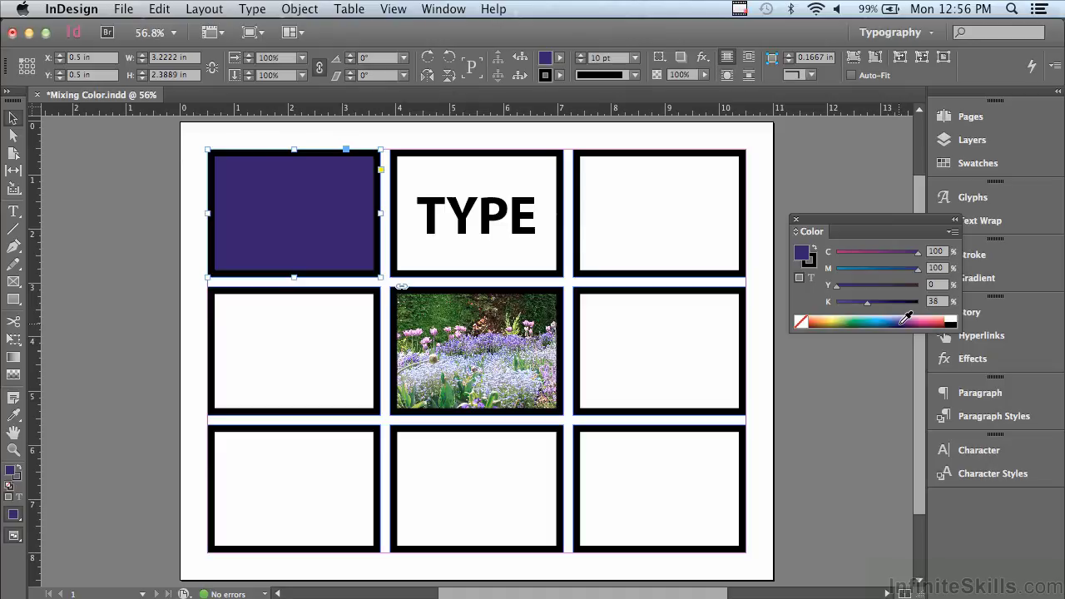
right_click(906, 319)
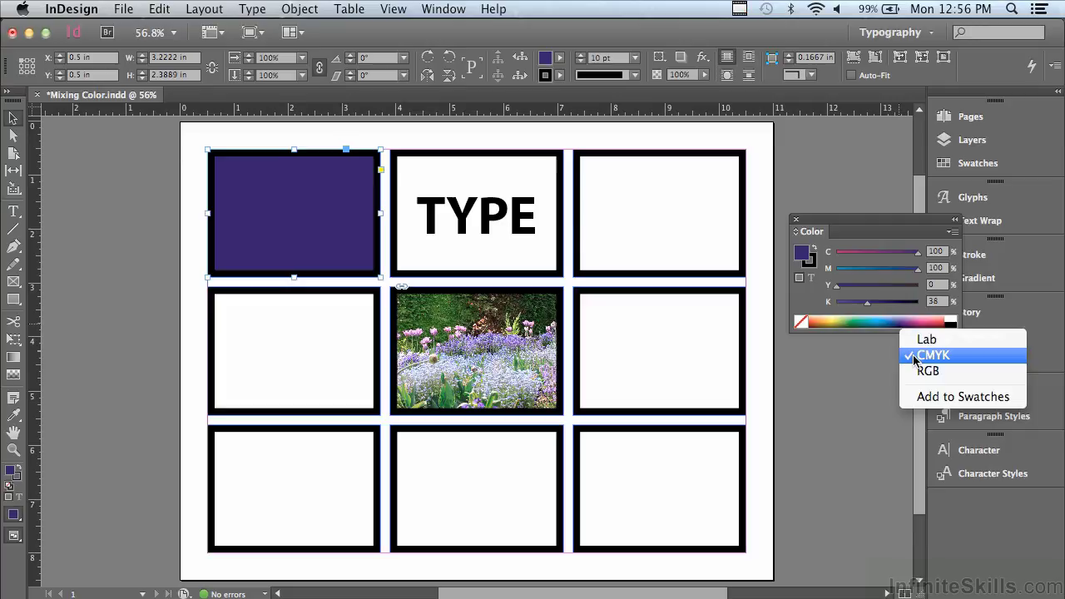
click(924, 397)
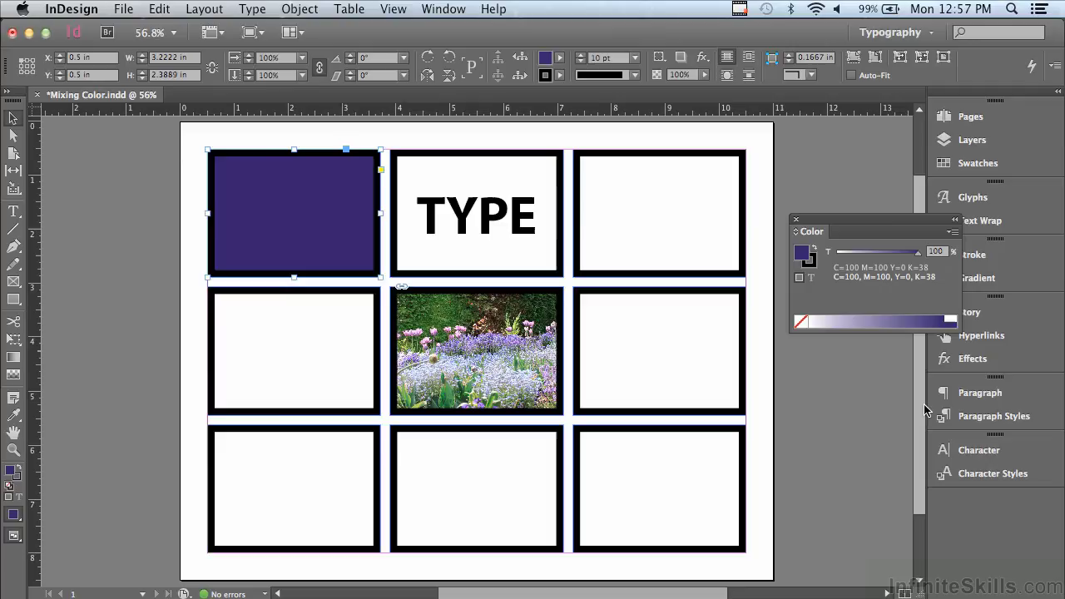
click(969, 164)
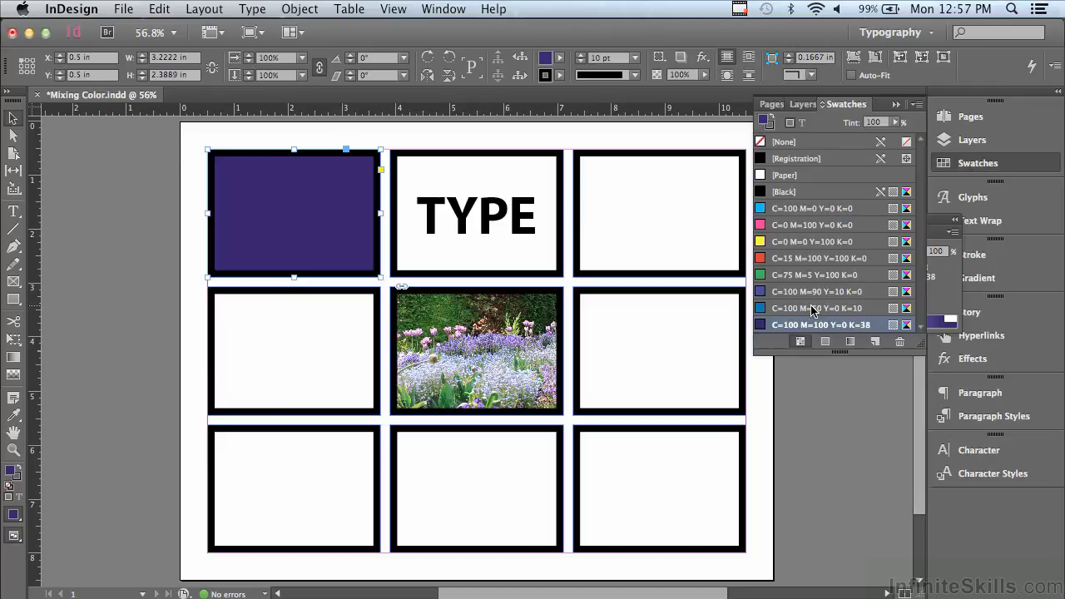
click(896, 105)
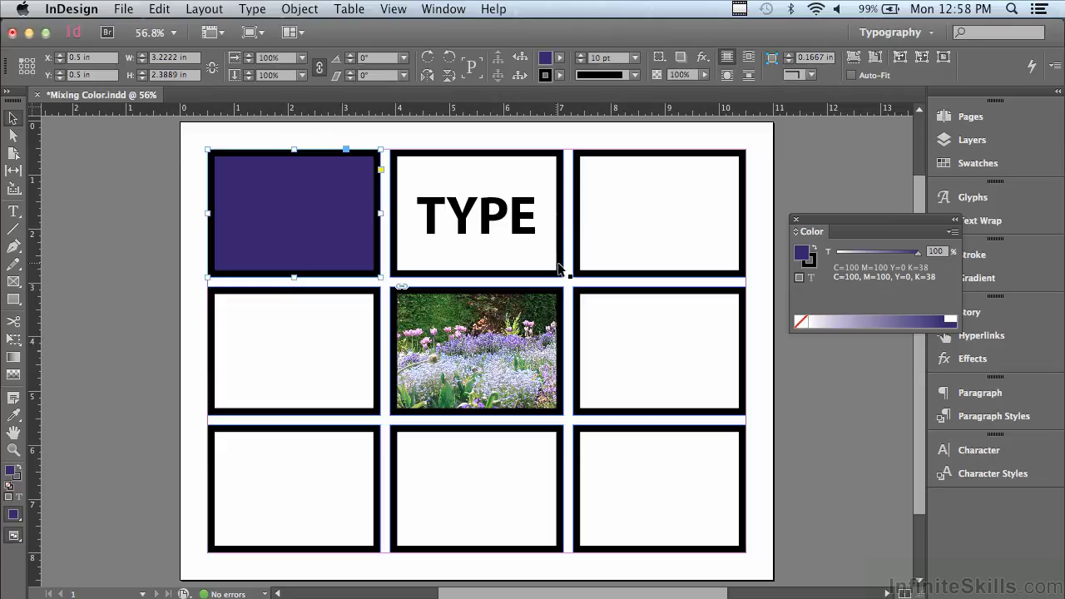
- Select the top-right frame and eyedrop a flower's purple (RGB 103/69/181) into its fill
click(580, 273)
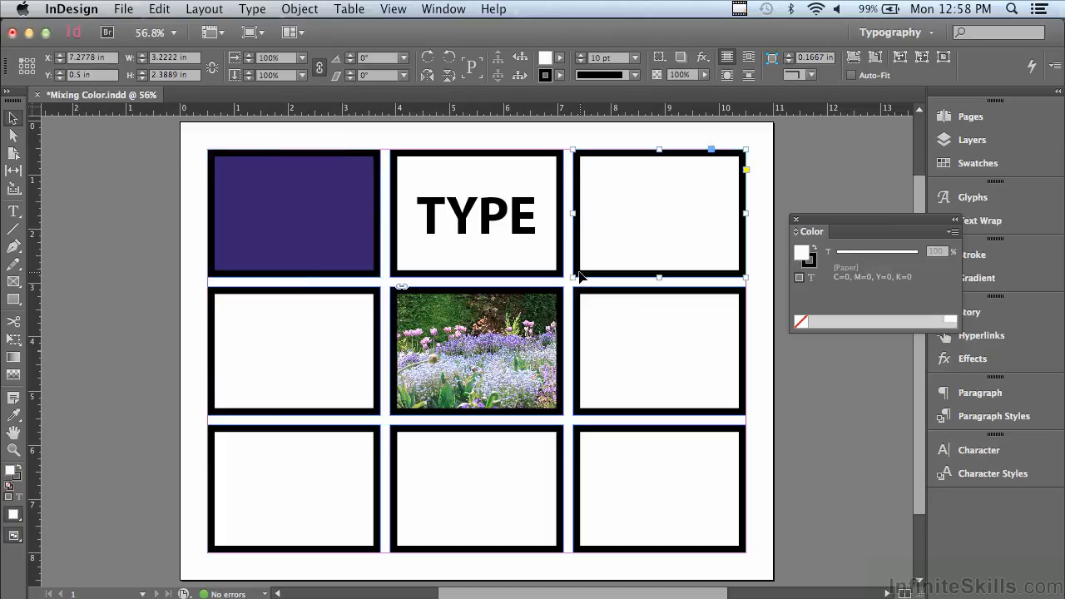
click(15, 451)
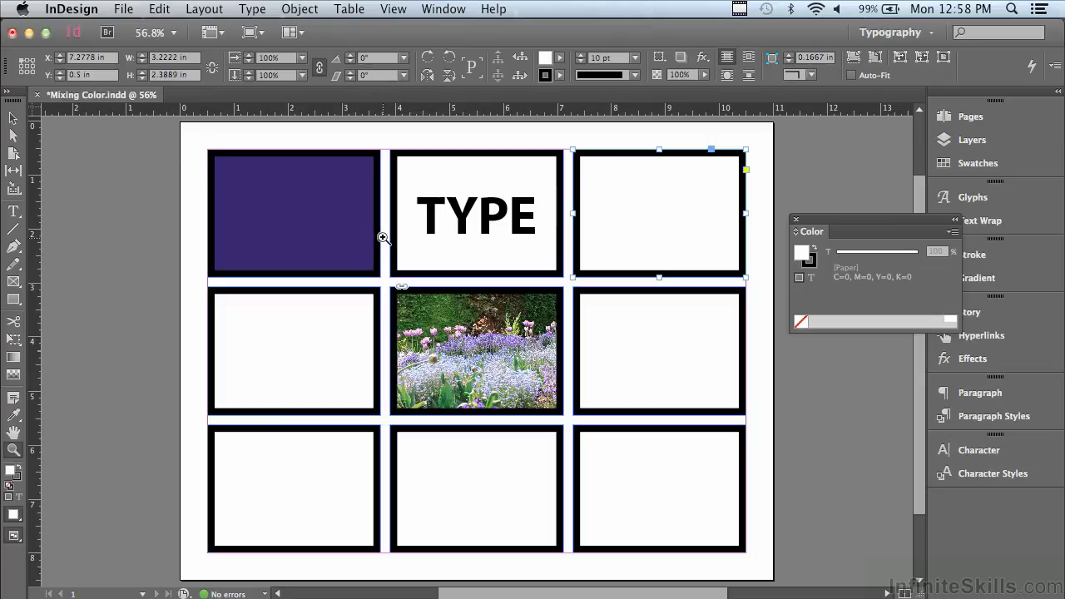
drag(383, 238, 629, 435)
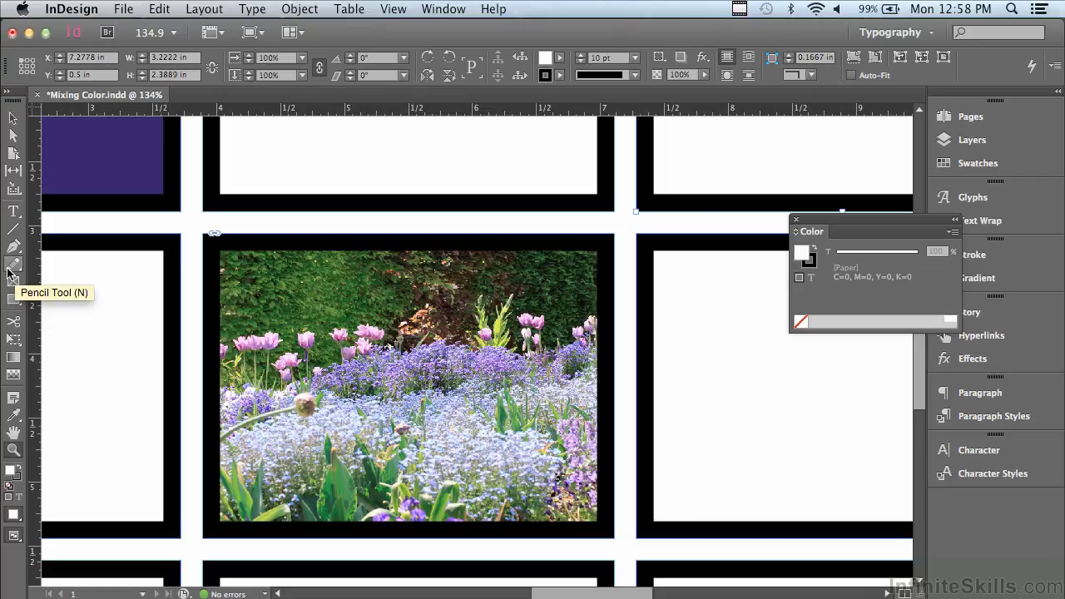
click(14, 414)
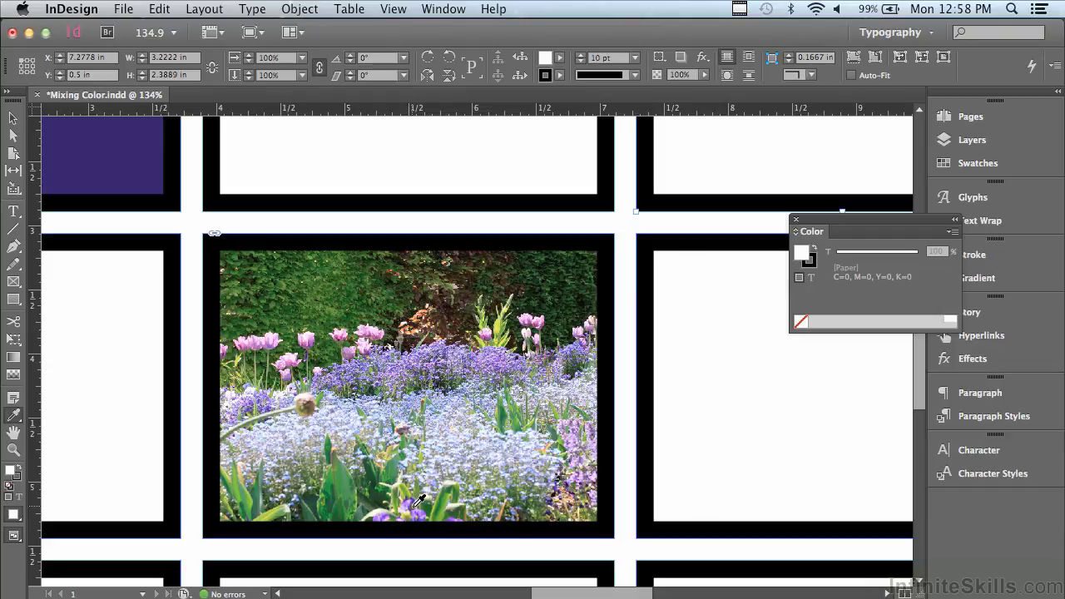
click(418, 500)
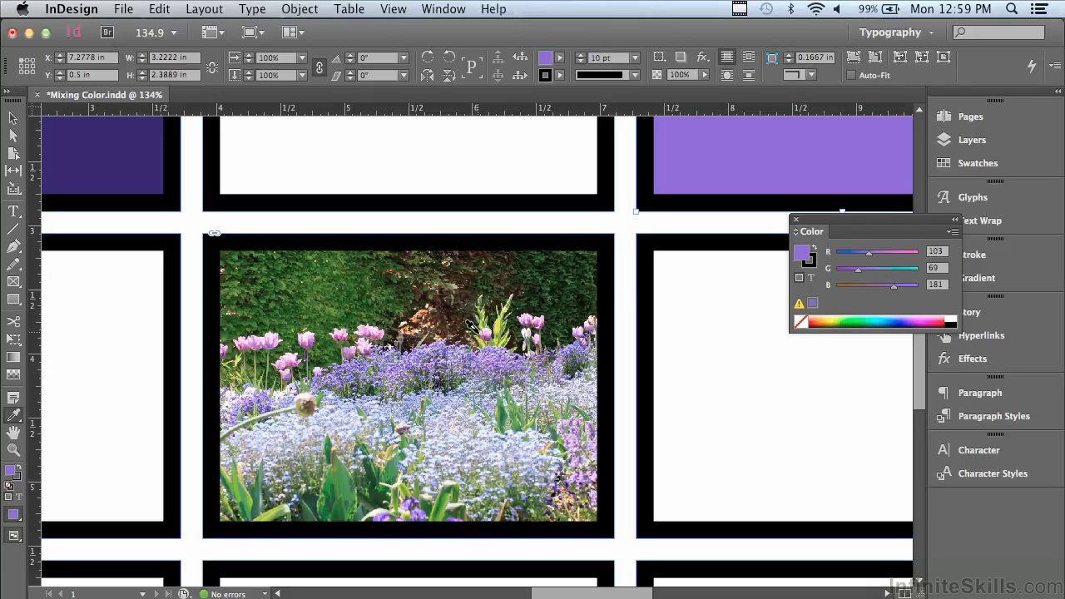
- Convert the sampled purple to CMYK, about C70 M75 Y0 K0
click(952, 233)
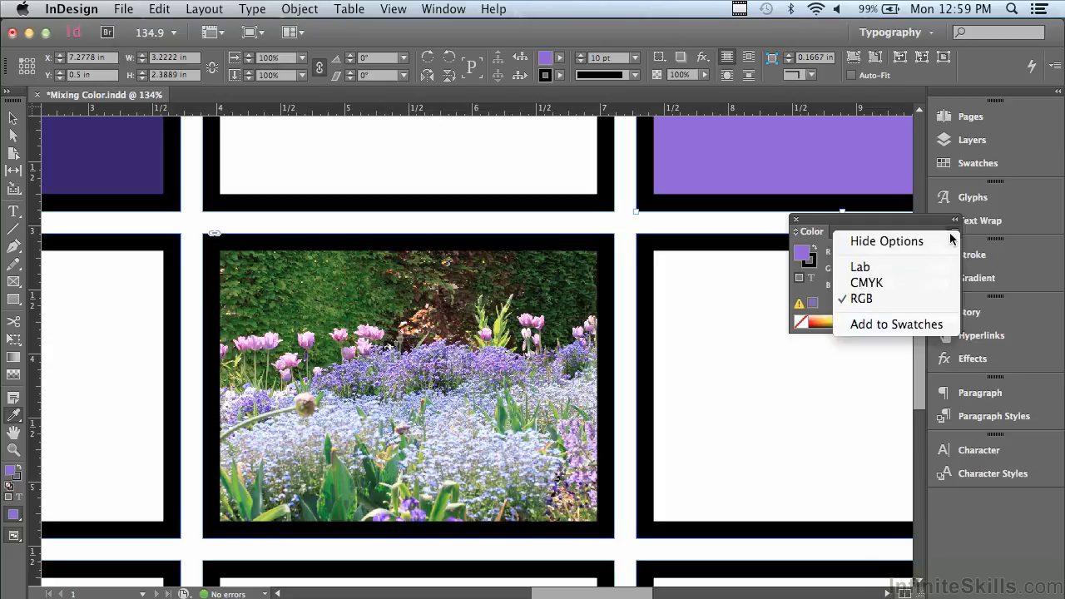
click(926, 288)
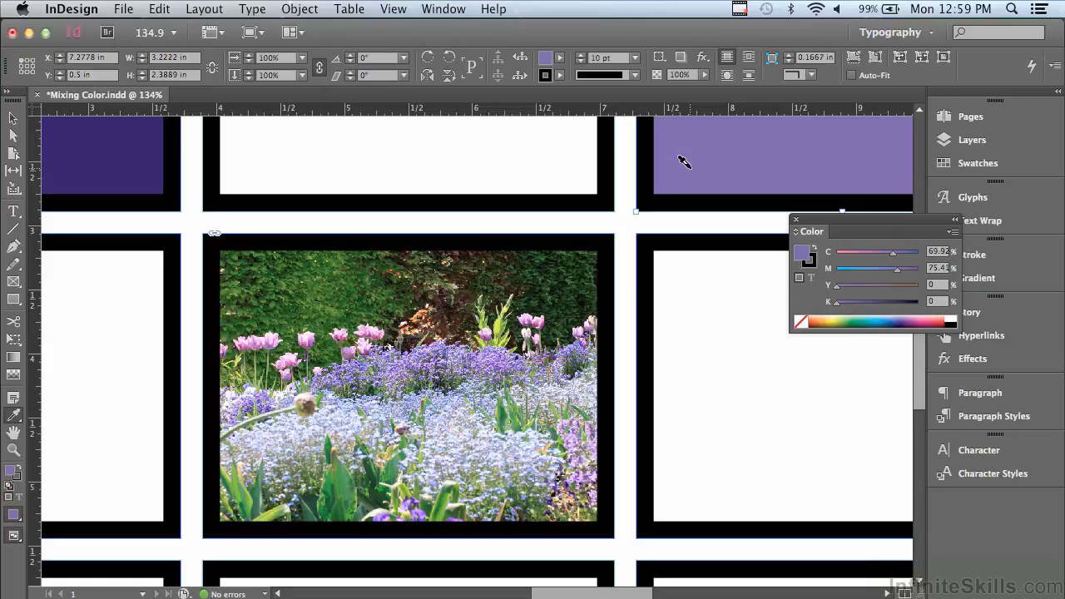
- In the Color Picker, choose a bluer purple (C74 M72 Y0 K0) and add it as a CMYK swatch
double_click(805, 258)
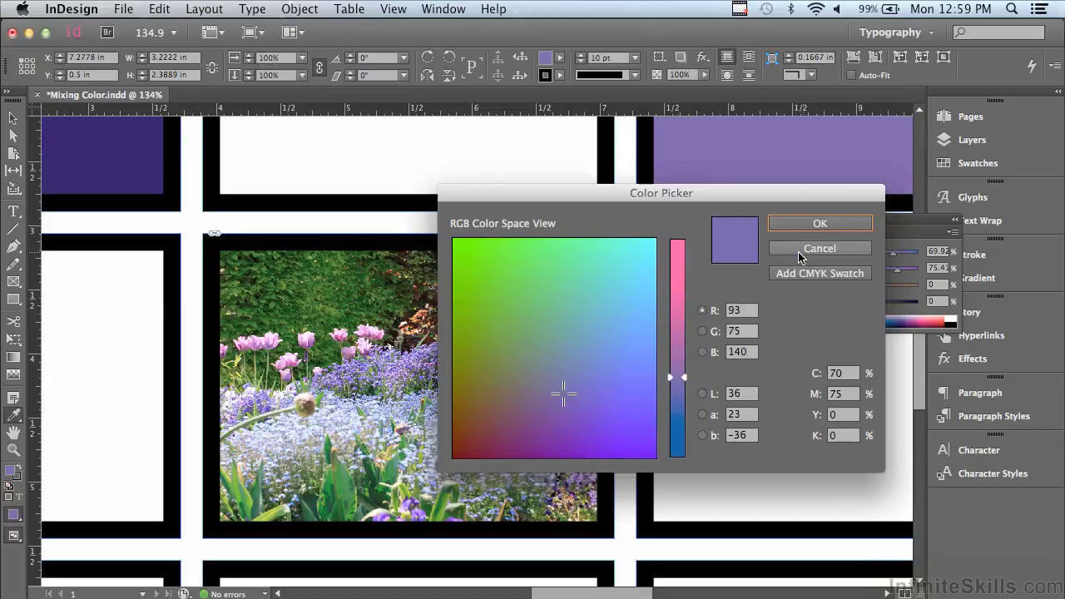
drag(583, 198, 435, 102)
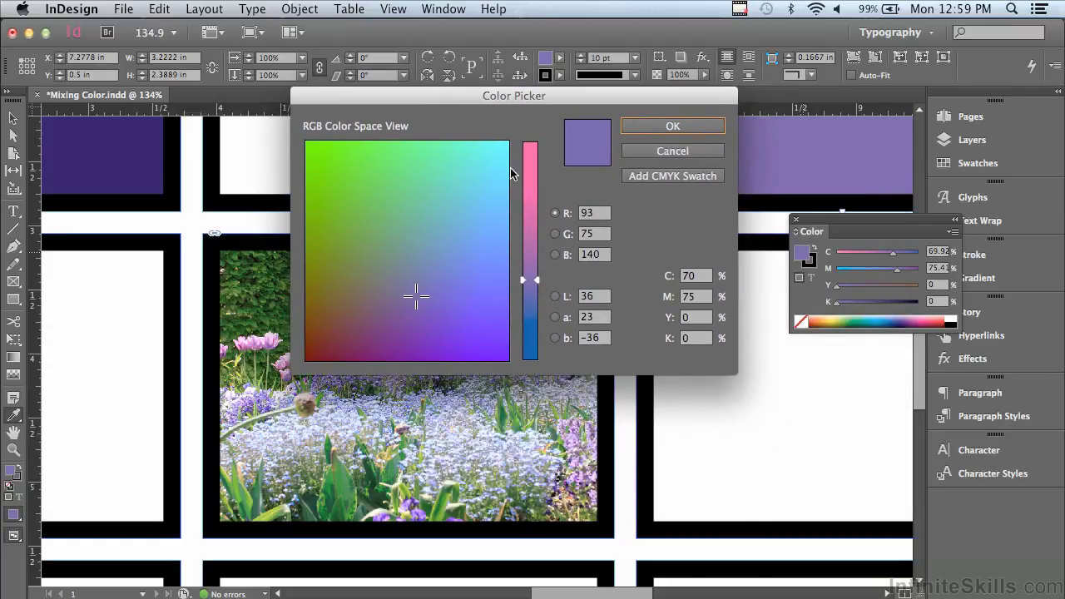
click(452, 297)
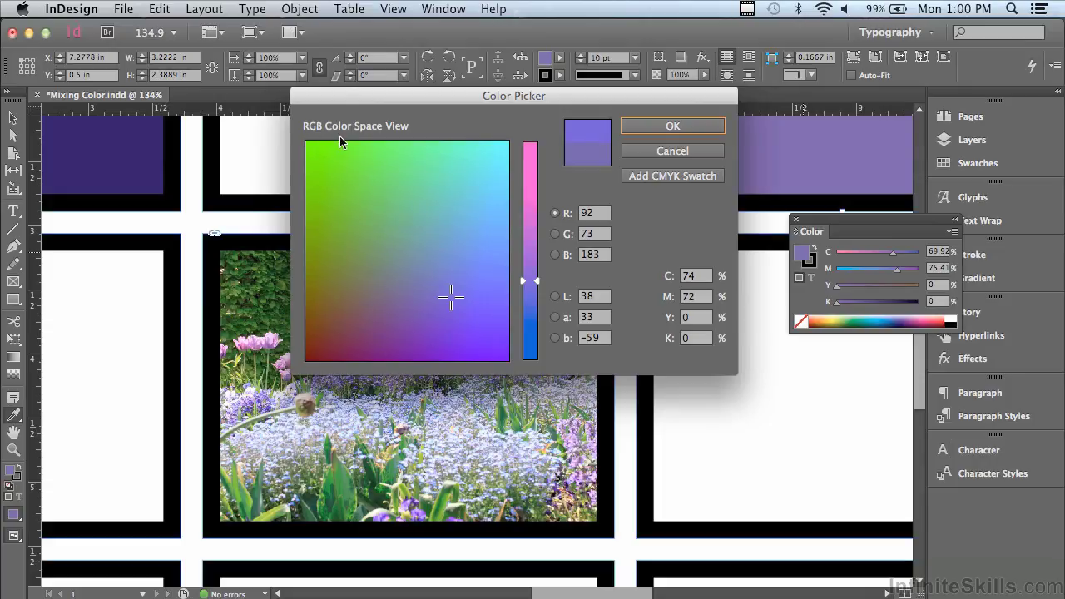
click(645, 177)
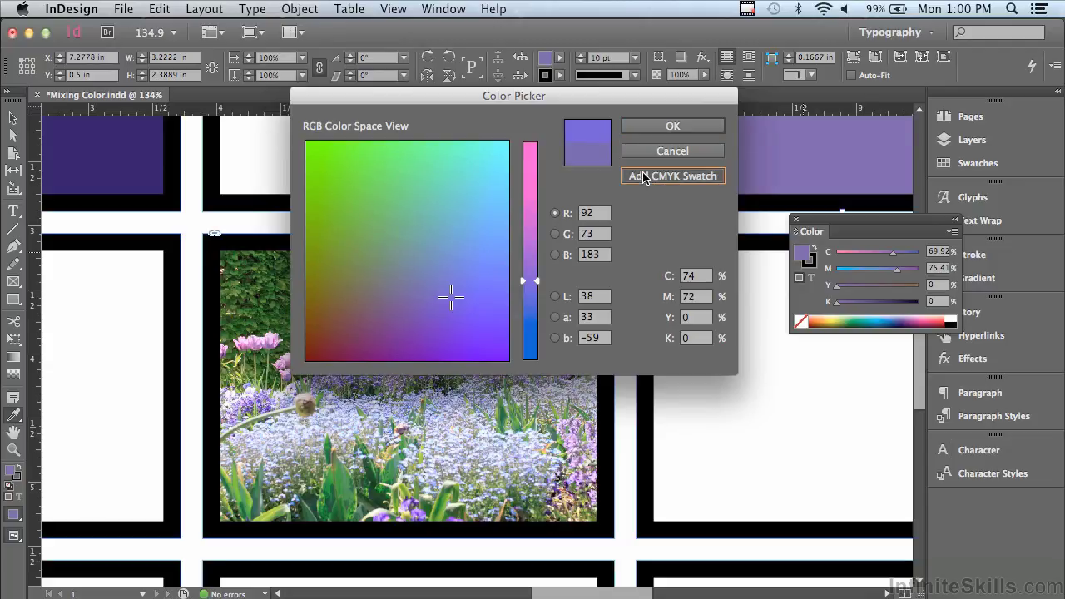